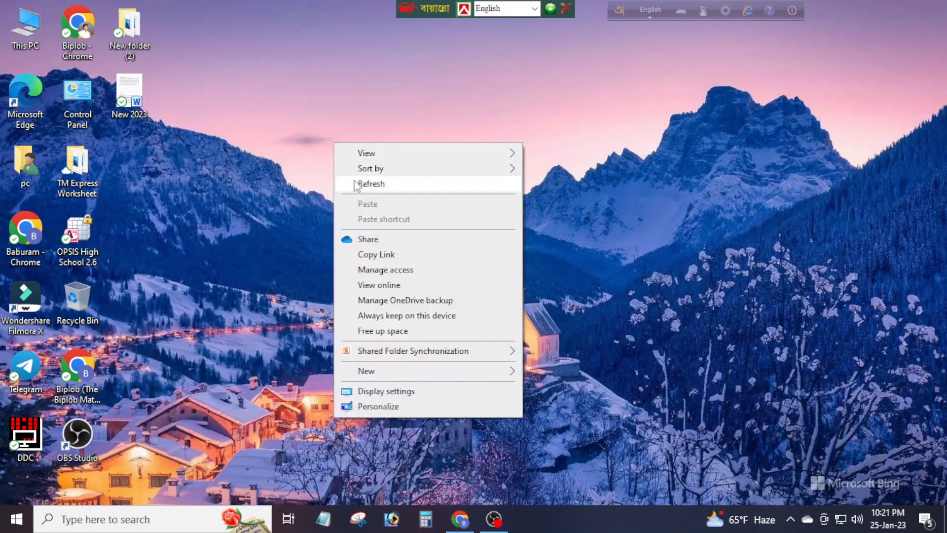
Switch to Chrome and copy the "Action required" Partner Program notice from the YouTube Studio dashboard
click(358, 182)
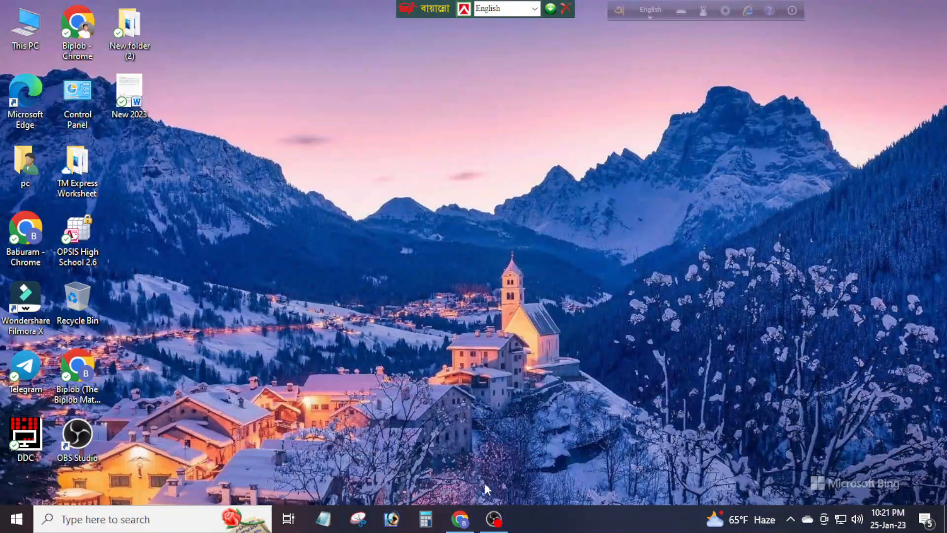
click(460, 519)
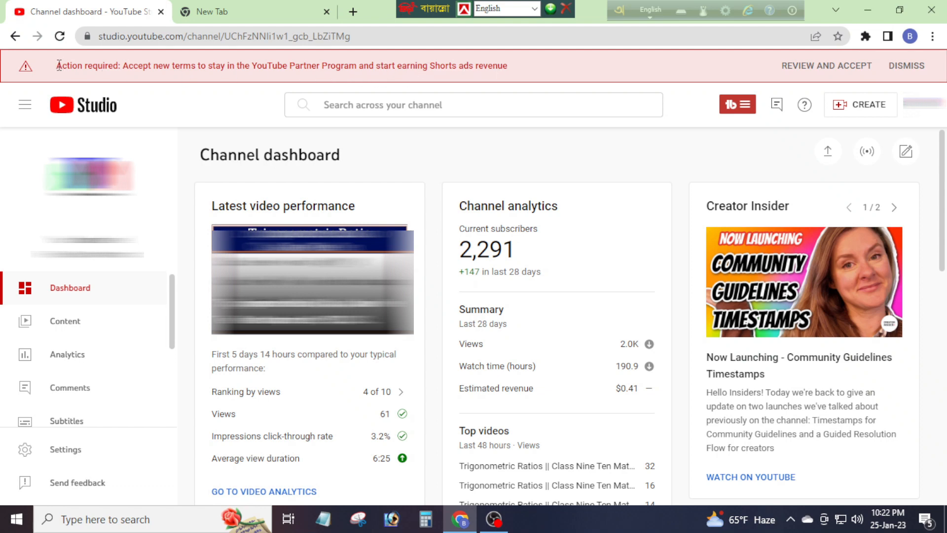
drag(57, 65, 516, 61)
key(ctrl+c)
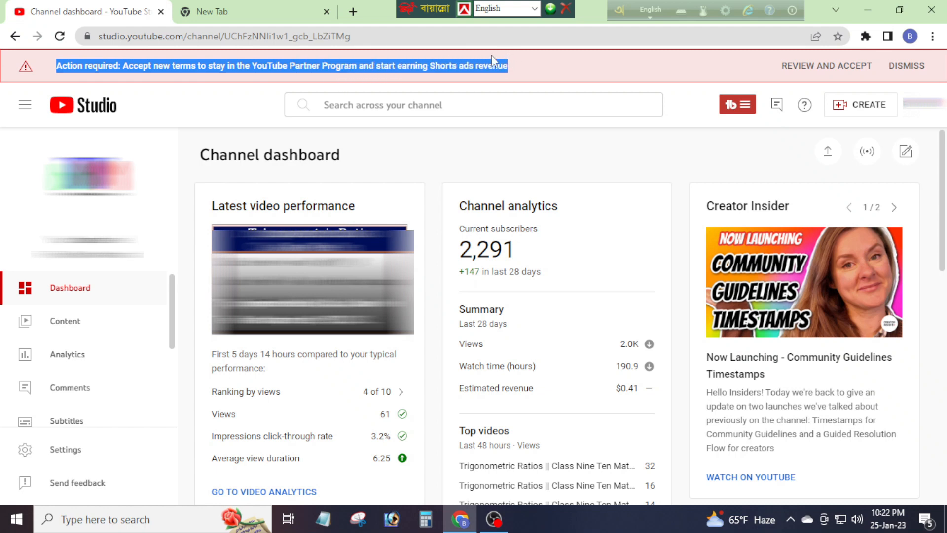
Search Google for "google translate" in the other open browser tab
click(276, 12)
click(345, 291)
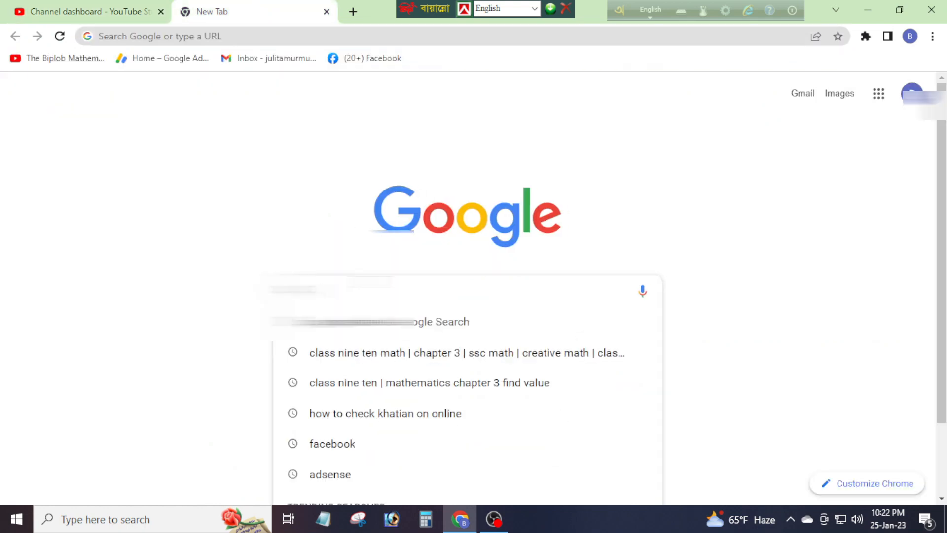
click(354, 320)
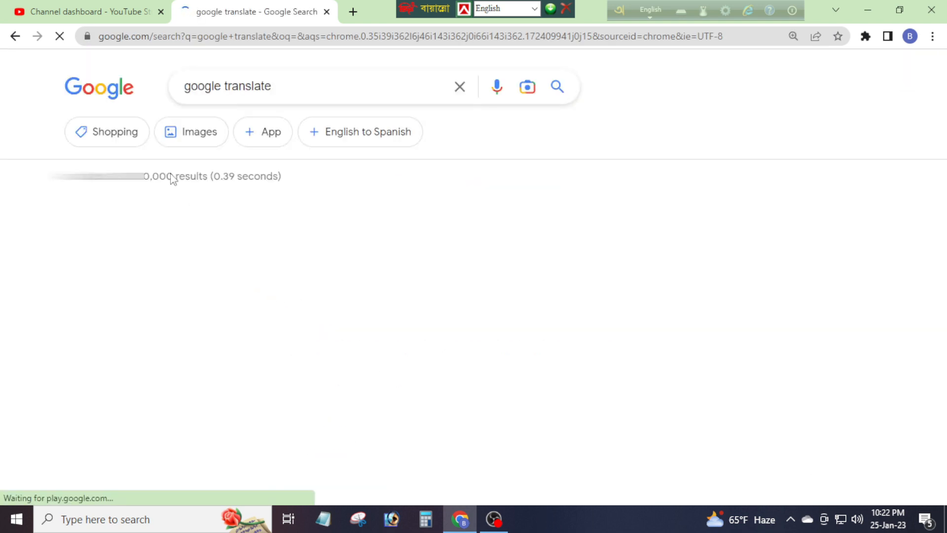
Choose the translator's source language, set the target language to Bangla, and translate the copied notice
click(148, 213)
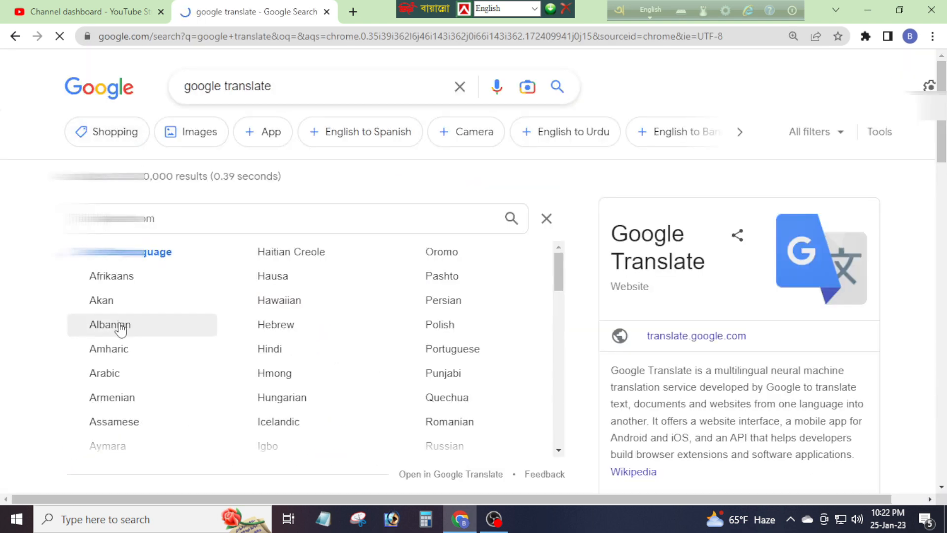
scroll(110, 346, down, 5)
scroll(113, 345, down, 7)
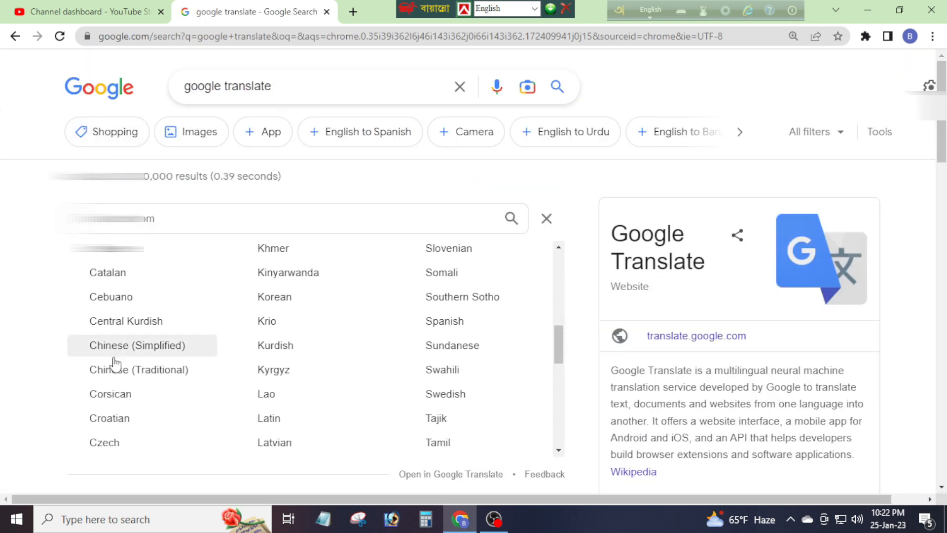
click(110, 357)
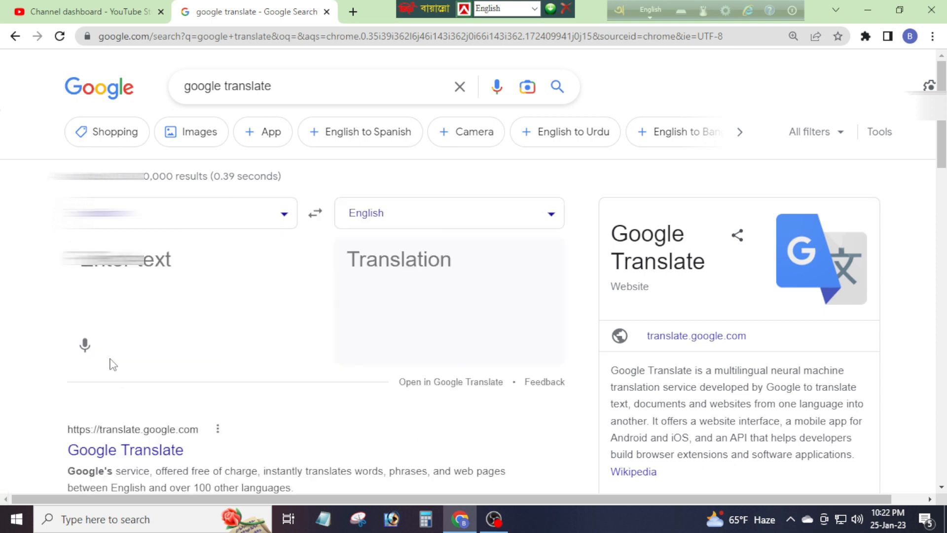
click(434, 209)
scroll(254, 355, down, 4)
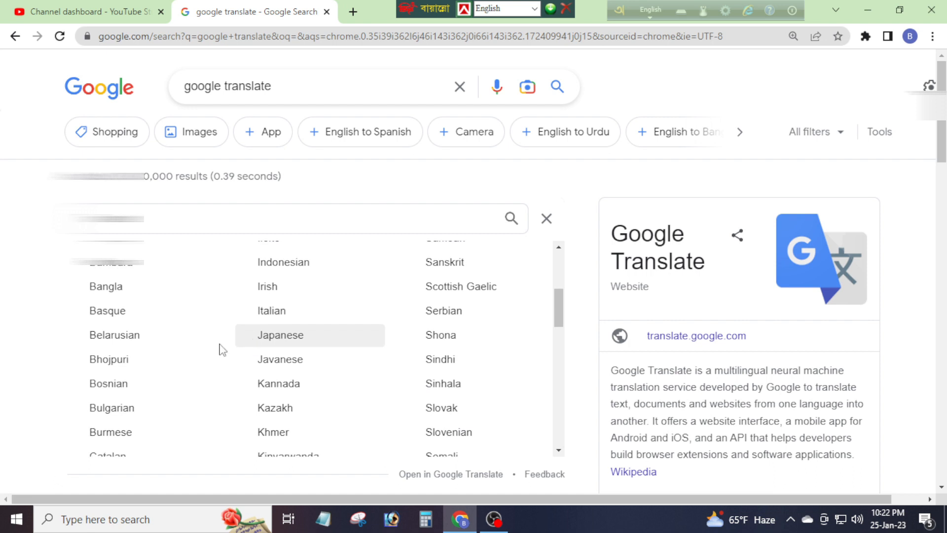
click(118, 290)
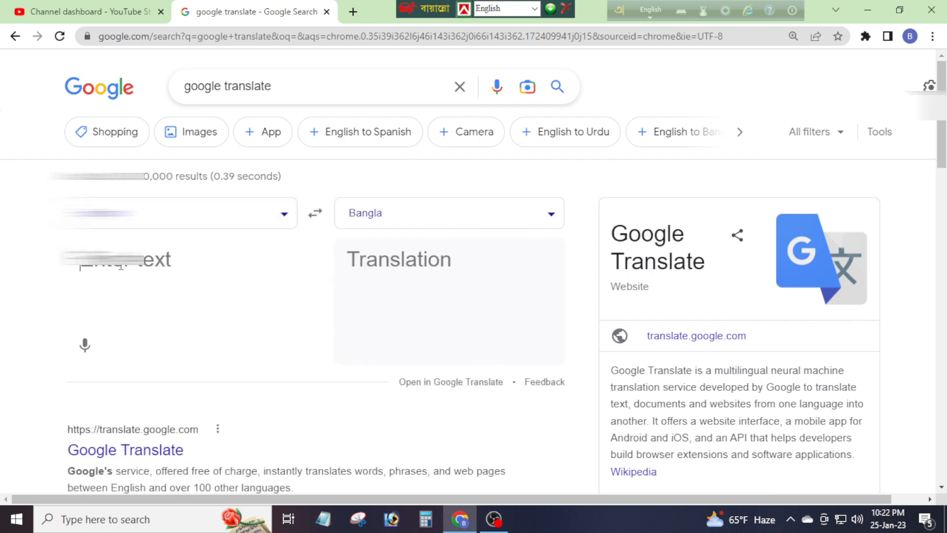
key(ctrl+v)
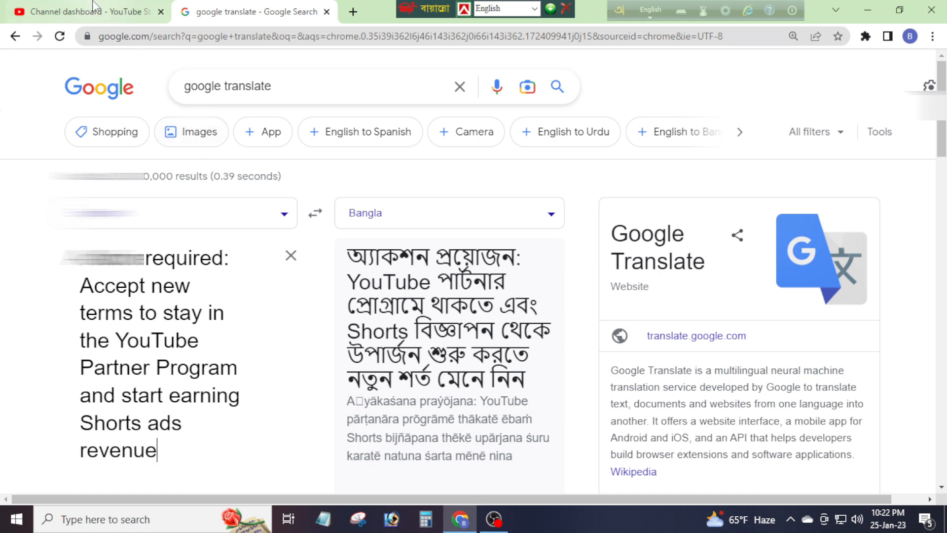
Return to the YouTube Studio dashboard and open the review of the new Partner Program terms from the notice
click(108, 13)
click(555, 76)
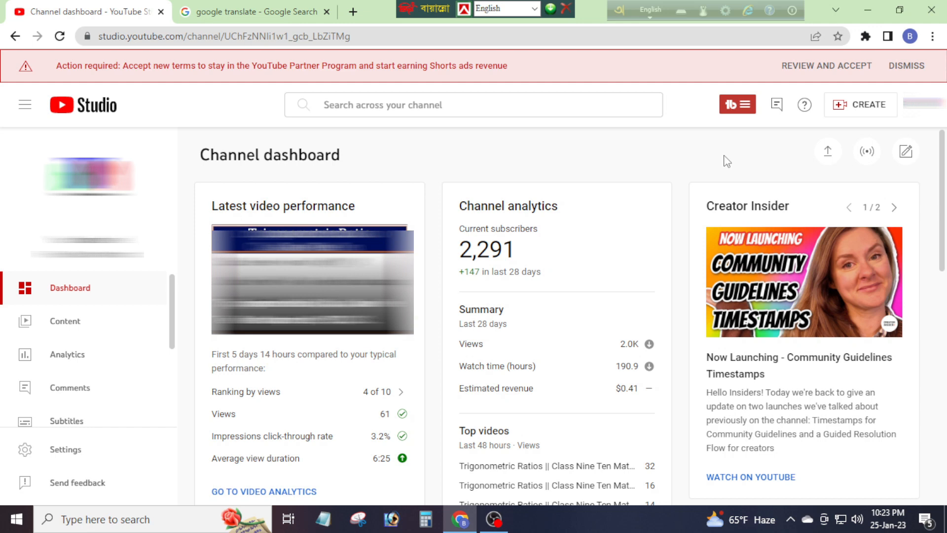
click(825, 66)
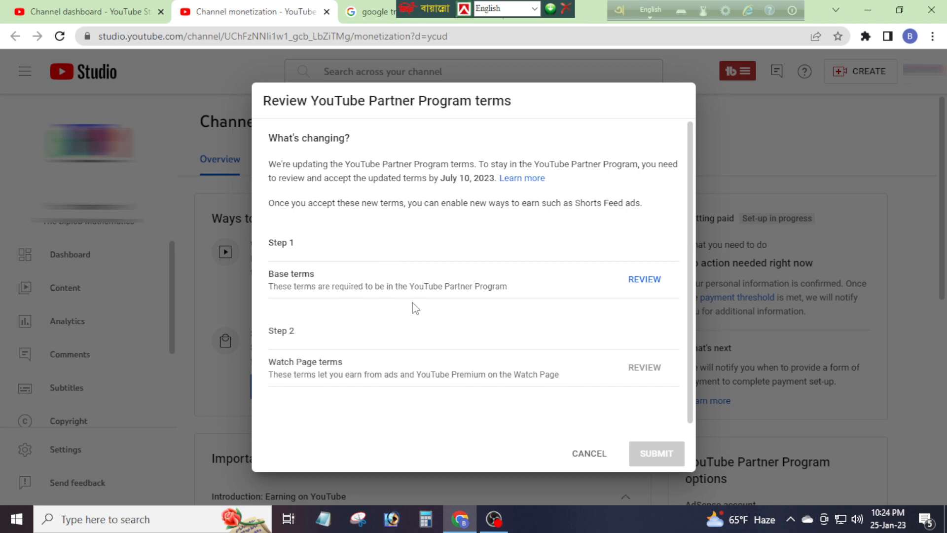
Review the Base terms through to the end, agree to them and accept them
scroll(415, 305, down, 1)
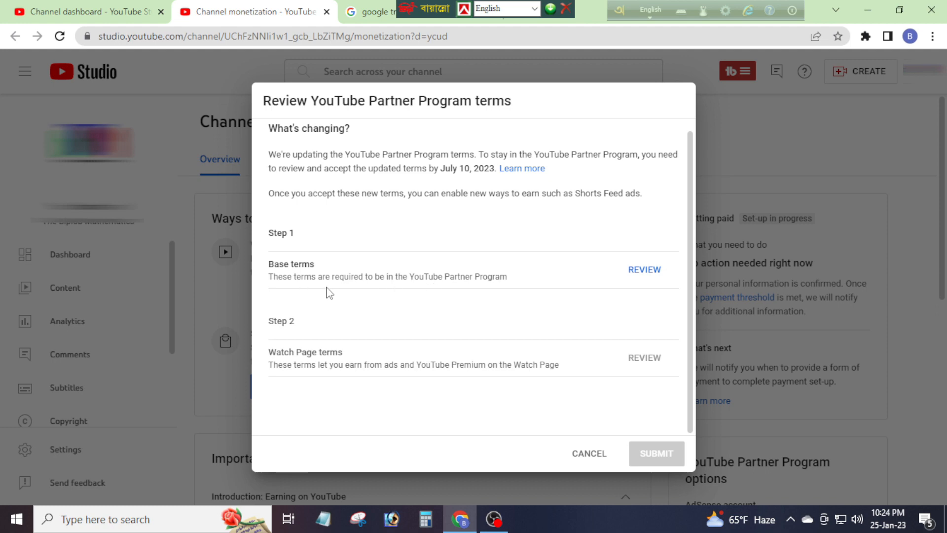
click(645, 271)
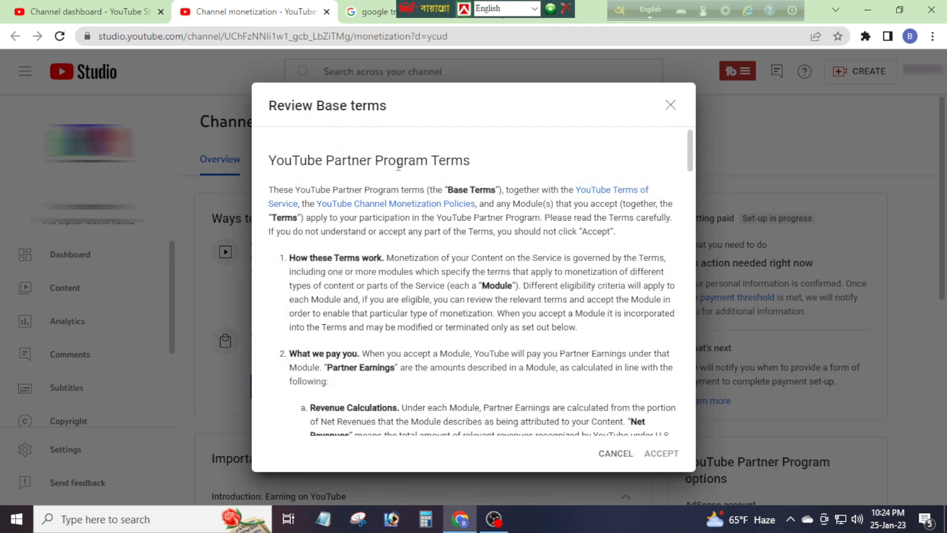
scroll(409, 264, down, 3)
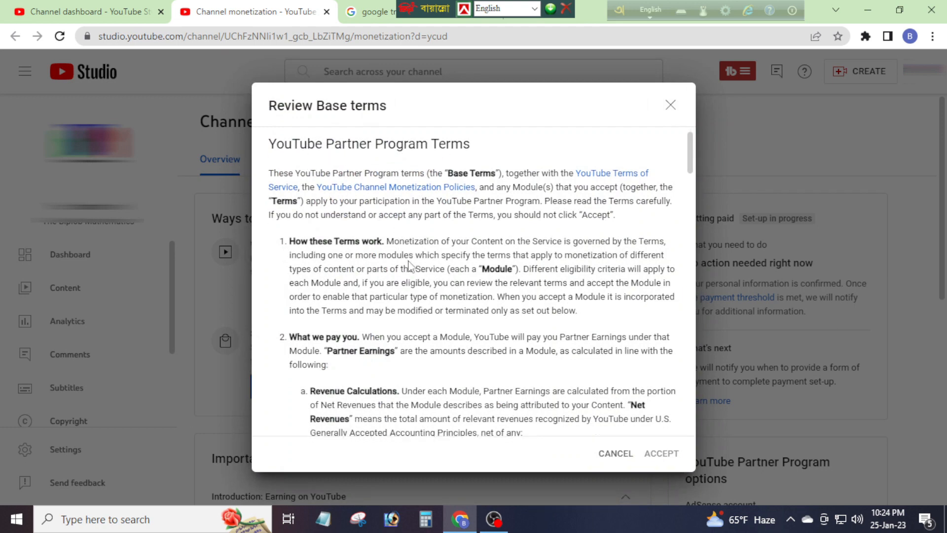
scroll(408, 265, down, 8)
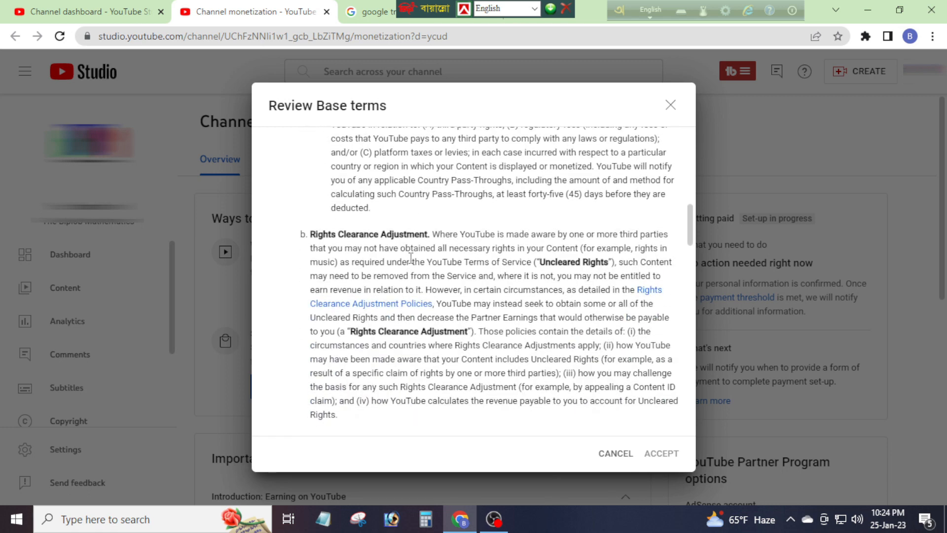
scroll(411, 257, down, 10)
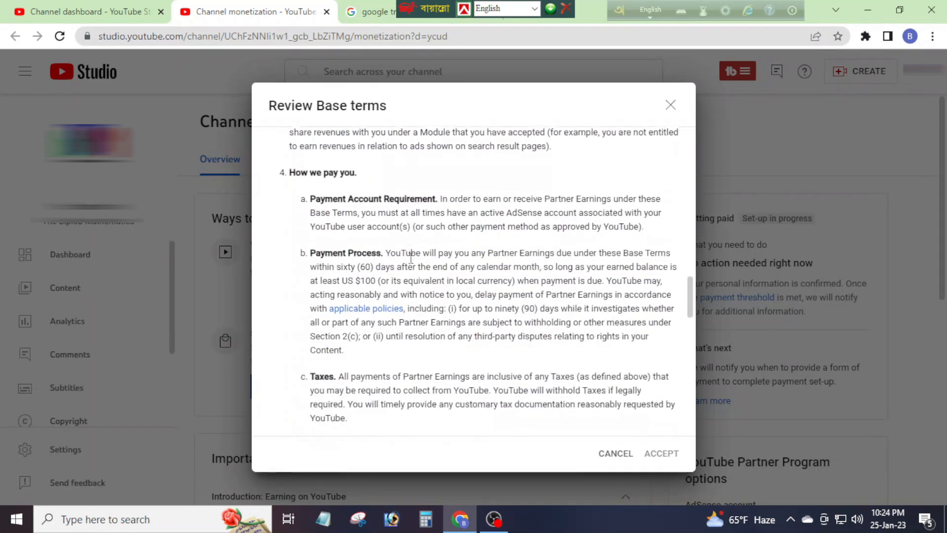
scroll(411, 257, down, 12)
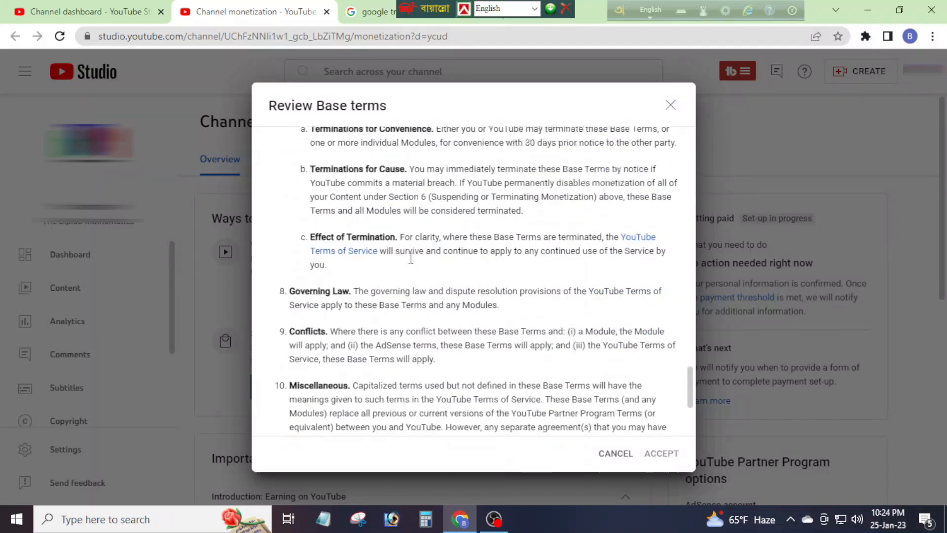
scroll(411, 257, down, 3)
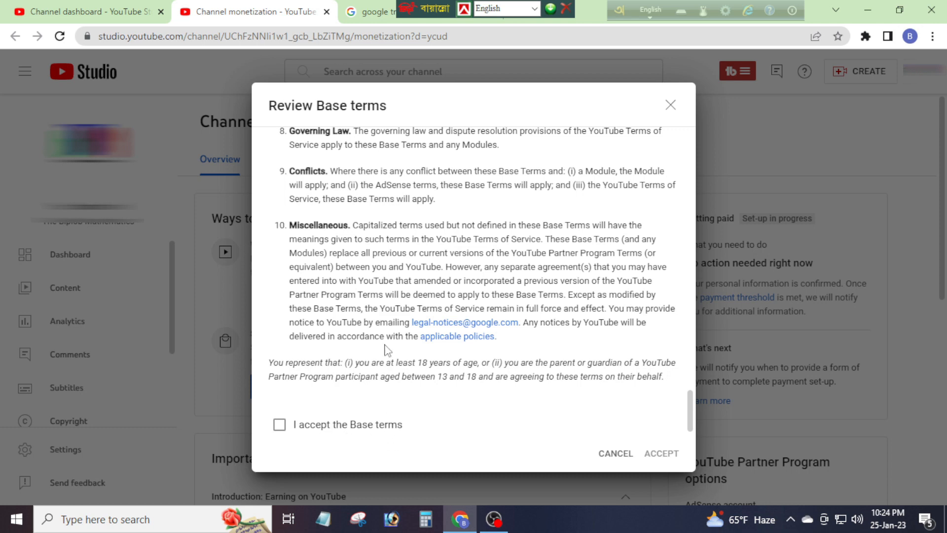
click(279, 429)
click(660, 453)
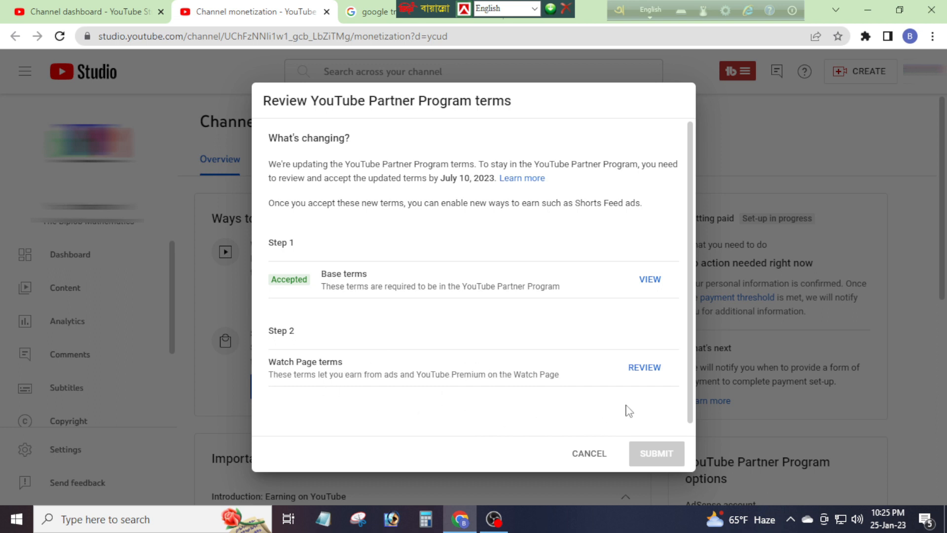
Review and accept the Watch Page terms, and submit the accepted Partner Program terms
click(643, 369)
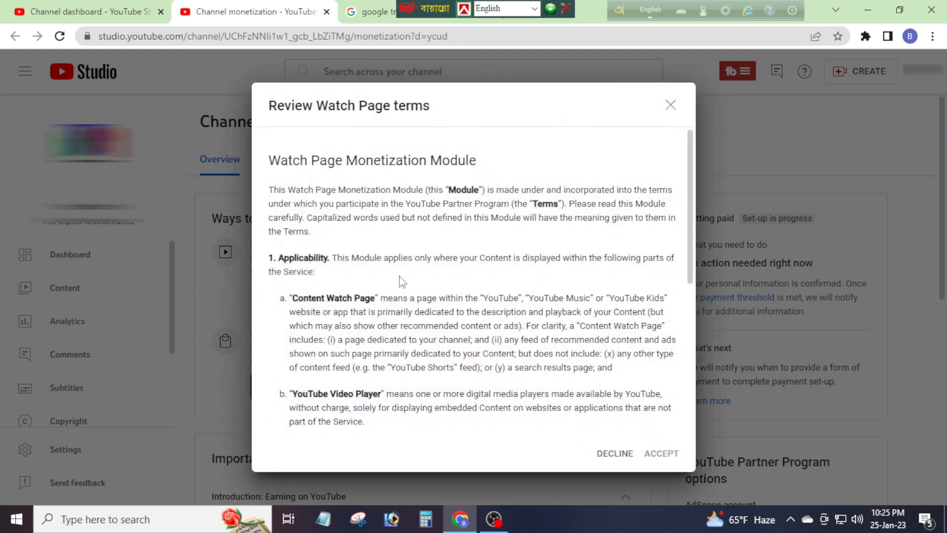
scroll(401, 281, down, 4)
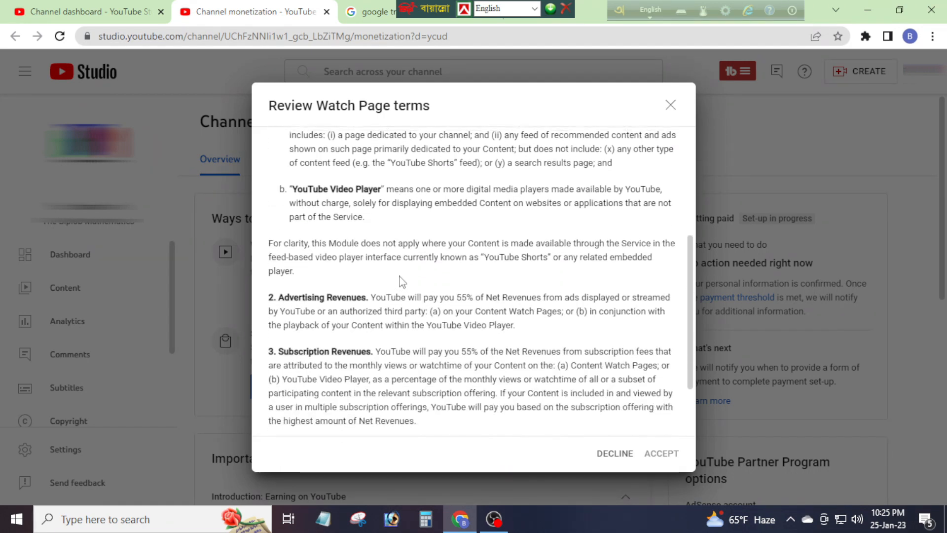
scroll(402, 281, down, 2)
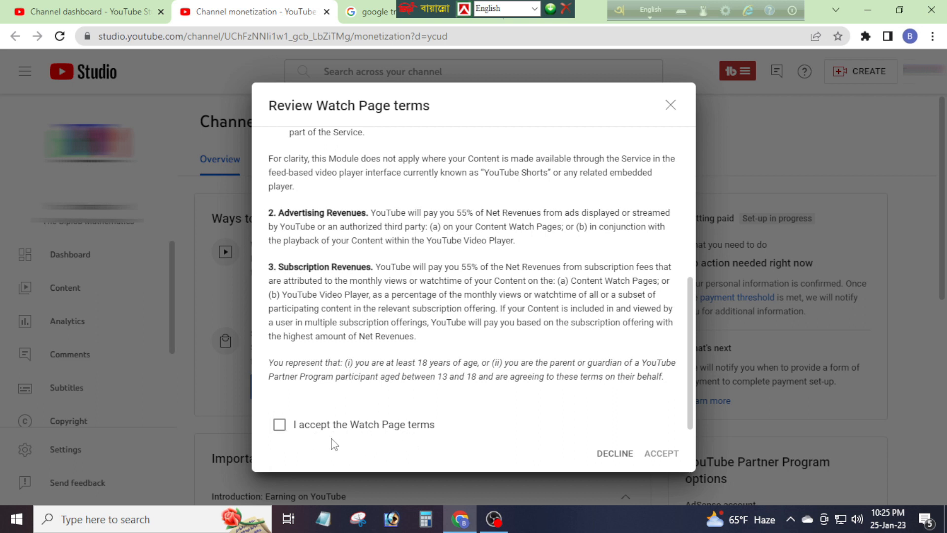
click(279, 427)
click(663, 458)
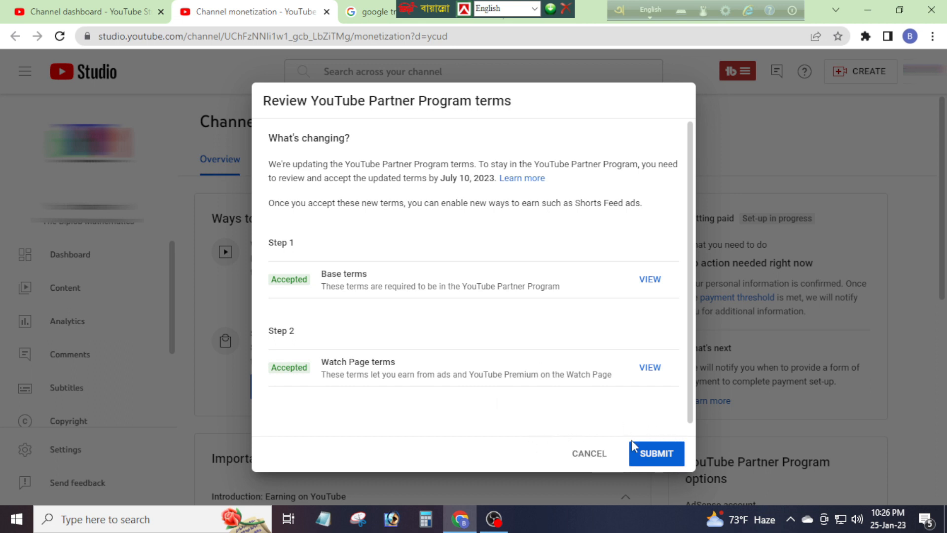
click(664, 459)
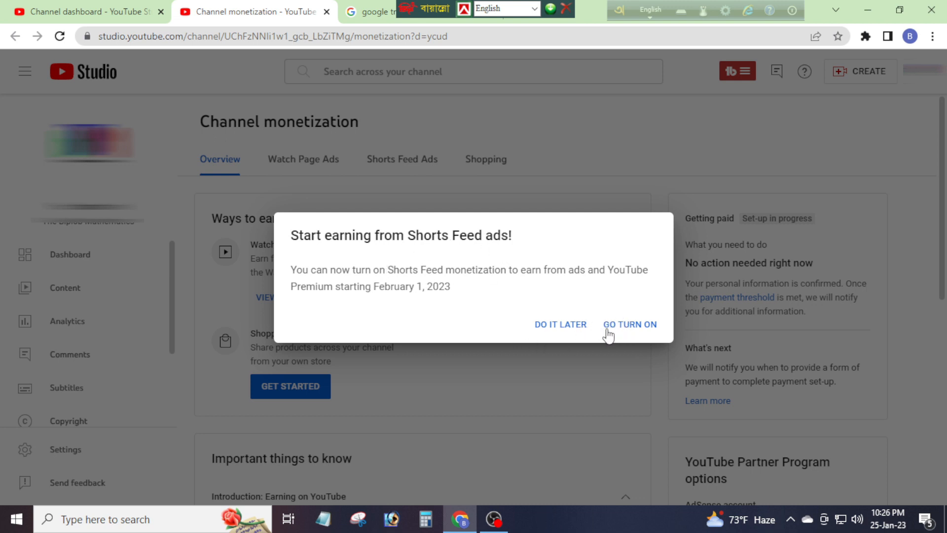
Turn on Shorts Feed monetization, reviewing and accepting the Shorts Feed terms
click(631, 329)
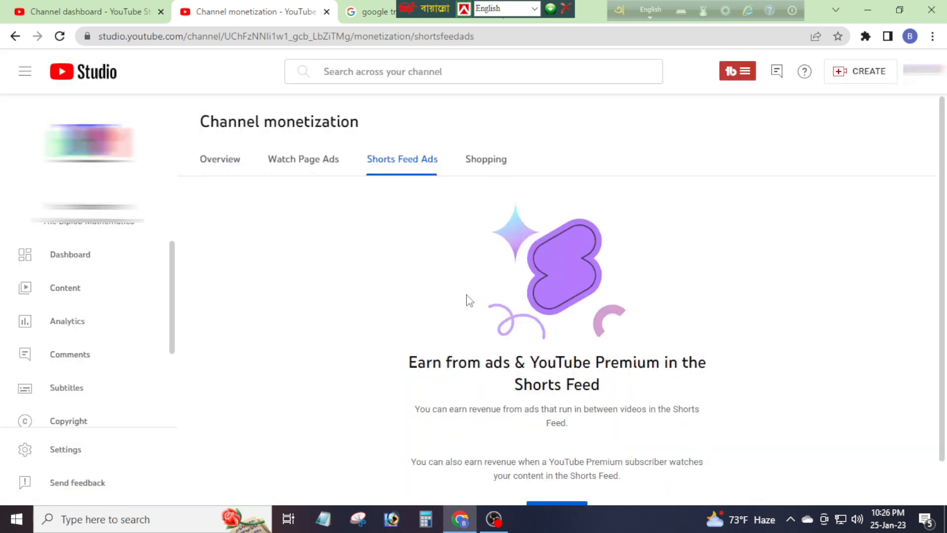
scroll(473, 306, down, 1)
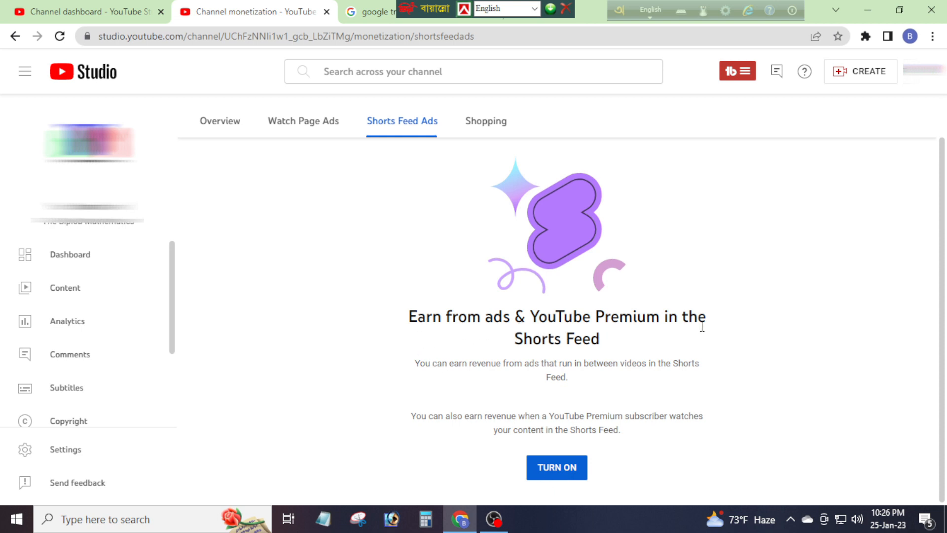
click(550, 471)
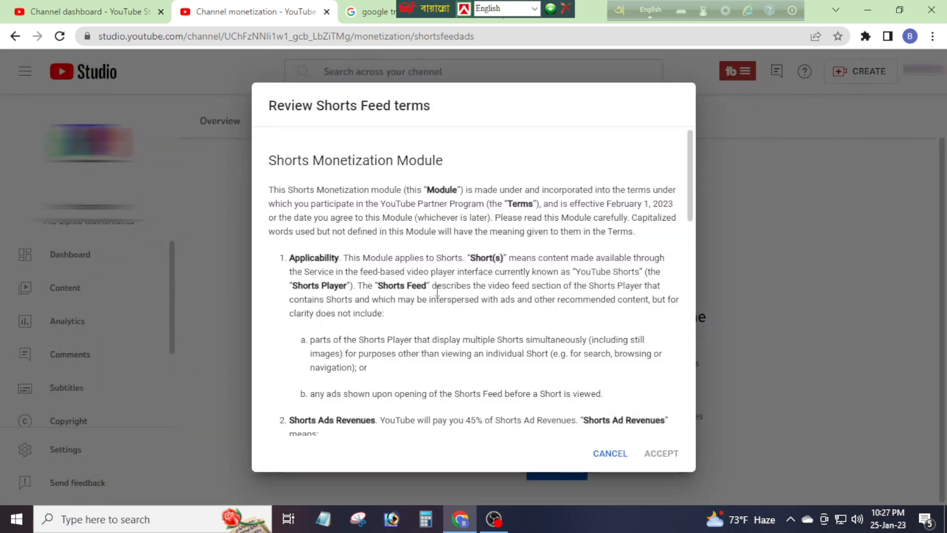
scroll(437, 291, down, 10)
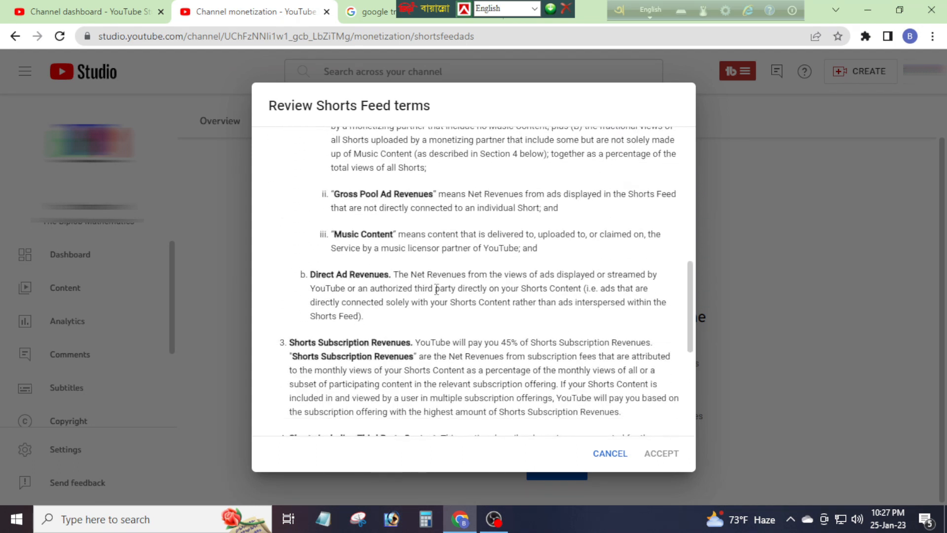
scroll(437, 289, down, 6)
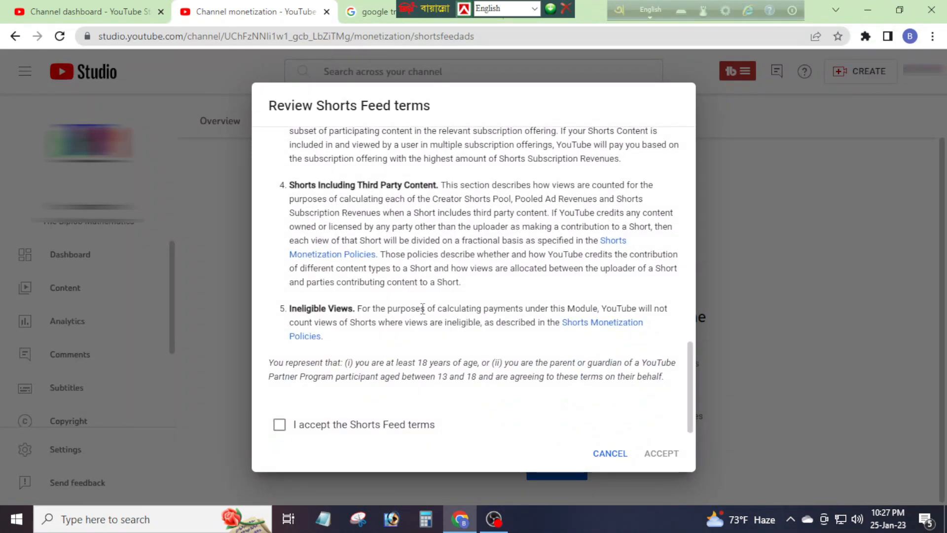
click(279, 426)
click(658, 456)
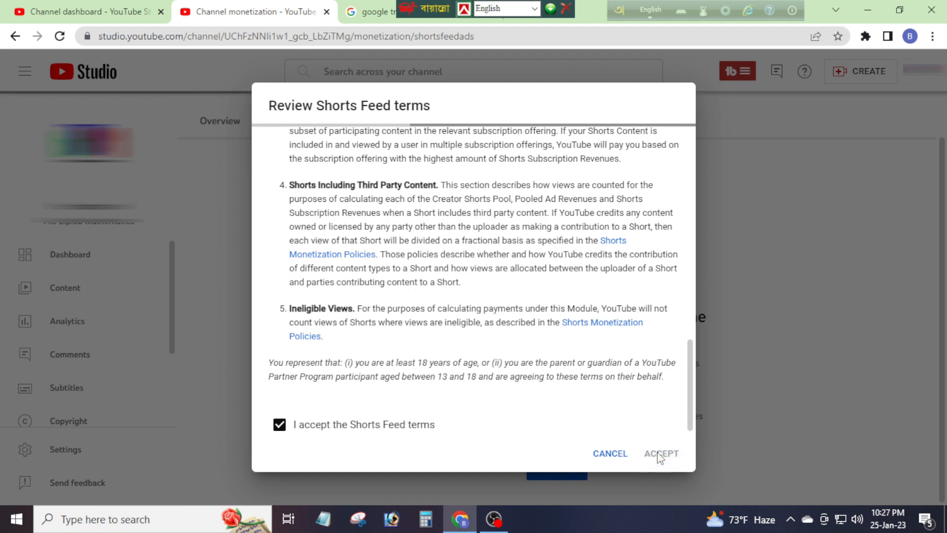